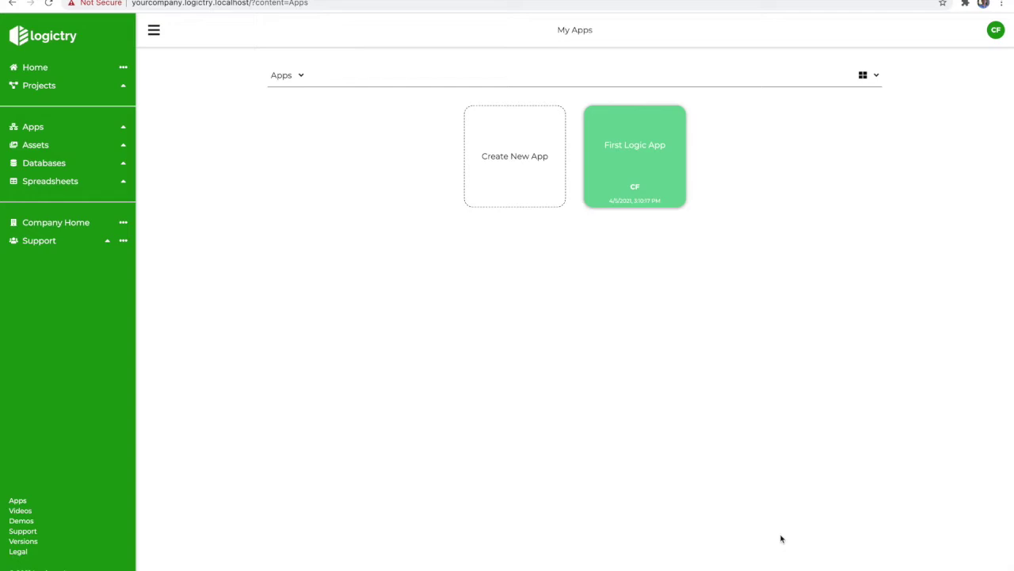
Open First Logic App in edit mode and switch its content to the rich-text editor
{"action": "left_click", "coordinate": [616, 162]}
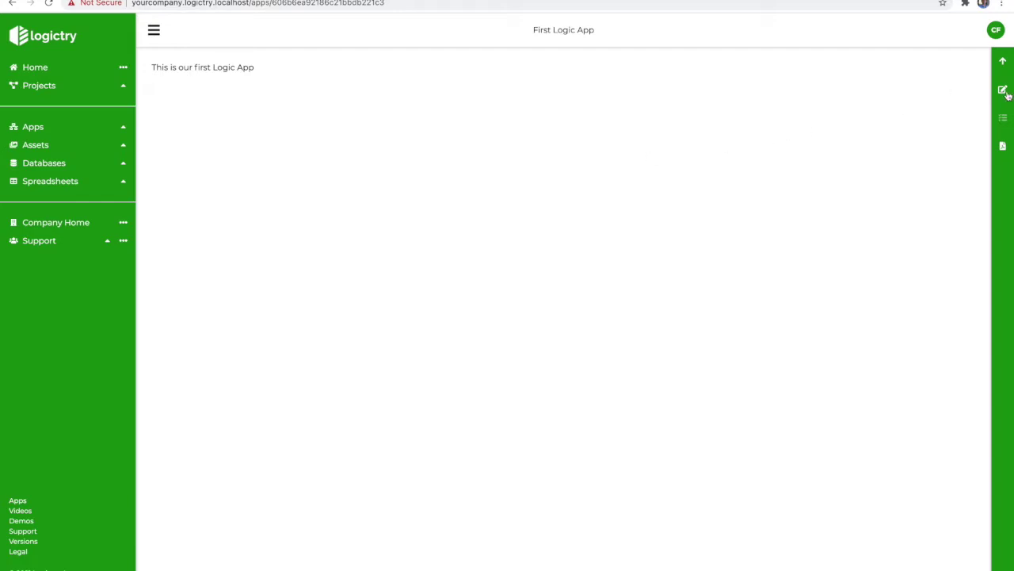
{"action": "left_click", "coordinate": [1003, 90]}
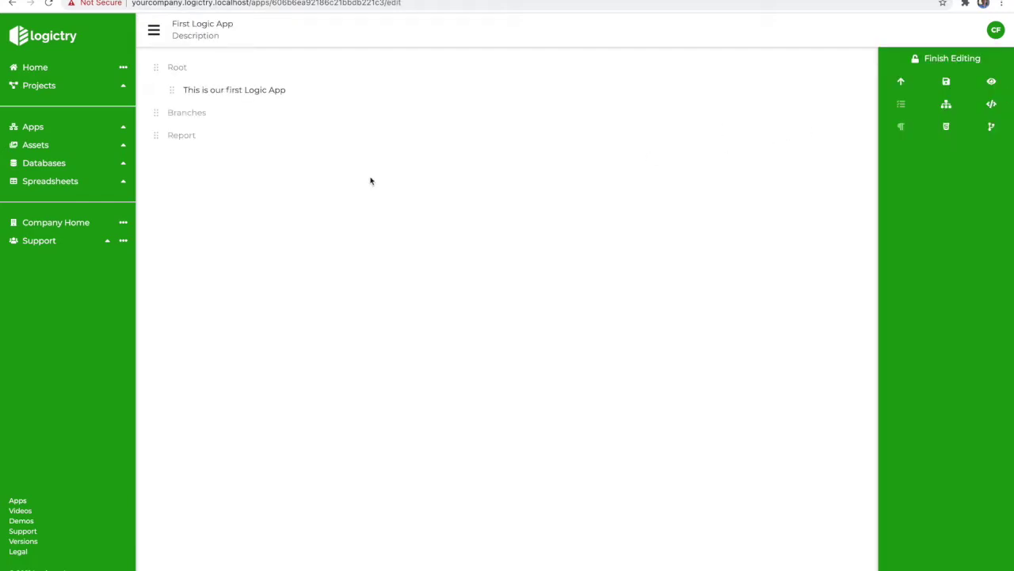
{"action": "left_click", "coordinate": [191, 90]}
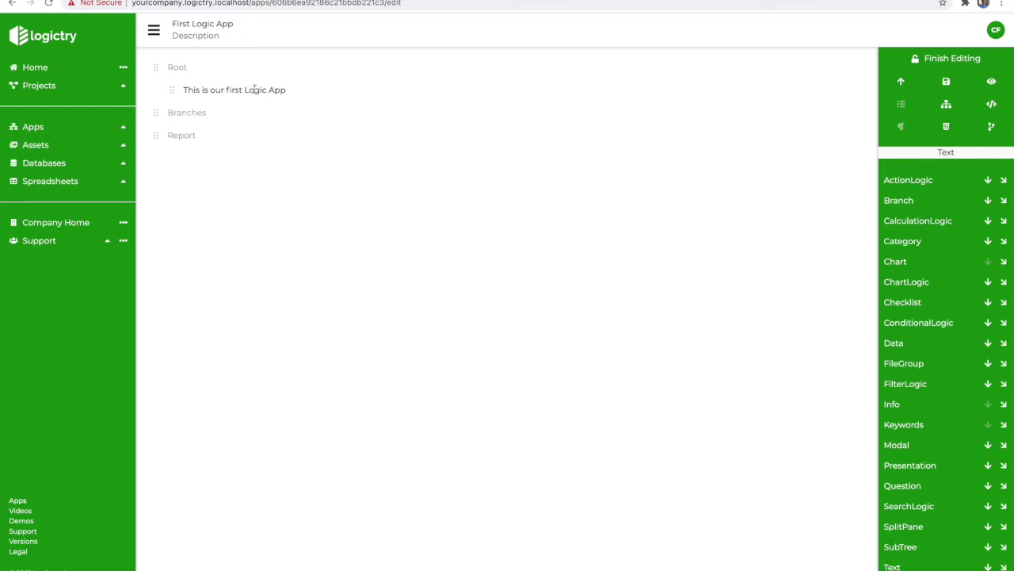
{"action": "left_click", "coordinate": [948, 129]}
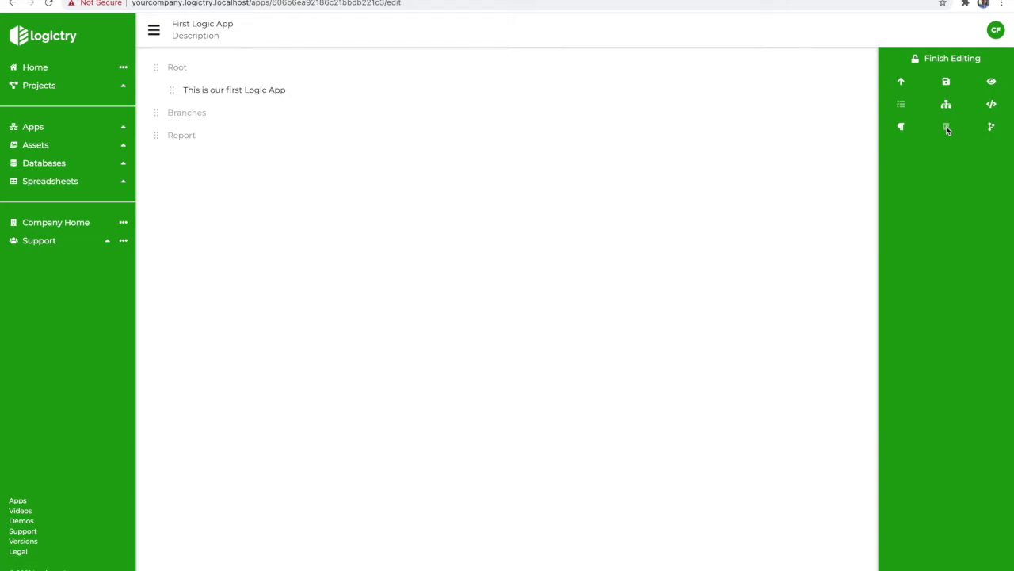
Make the root text "This is our first Logic App" bold and underlined, and preview the app
{"action": "left_click", "coordinate": [223, 89]}
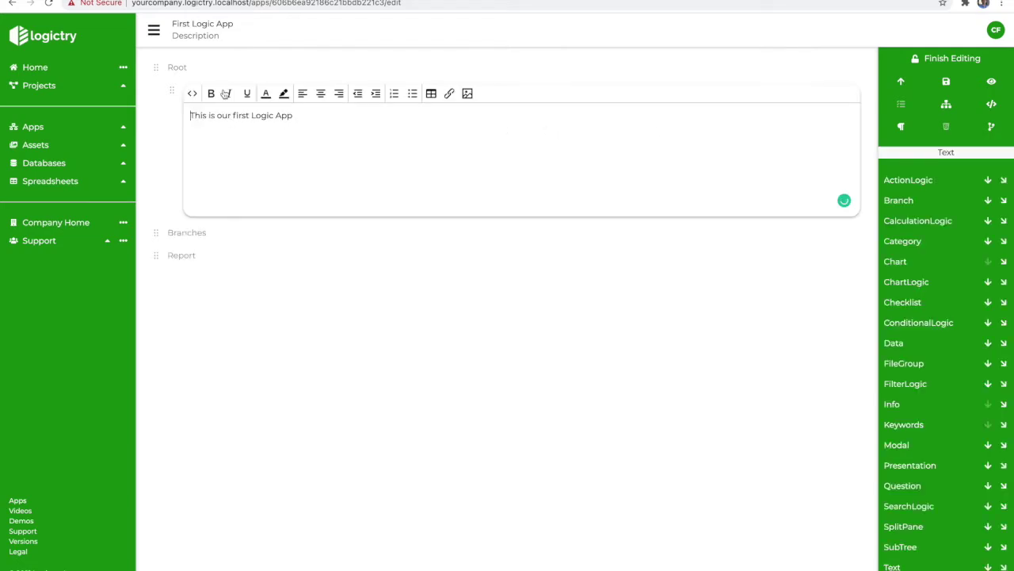
{"action": "triple_click", "coordinate": [277, 125]}
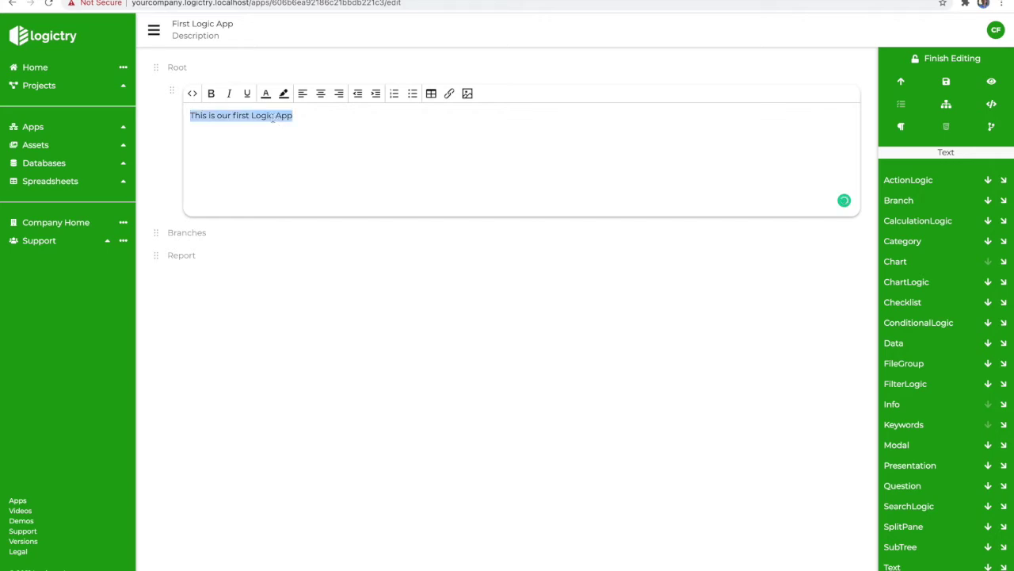
{"action": "left_click", "coordinate": [212, 94]}
{"action": "left_click", "coordinate": [247, 96]}
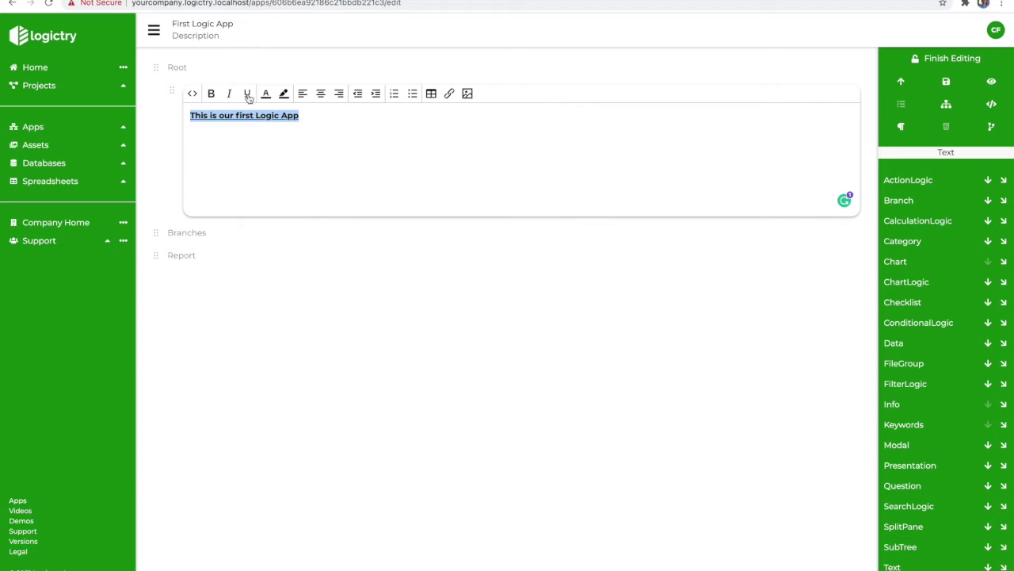
{"action": "left_click", "coordinate": [152, 142]}
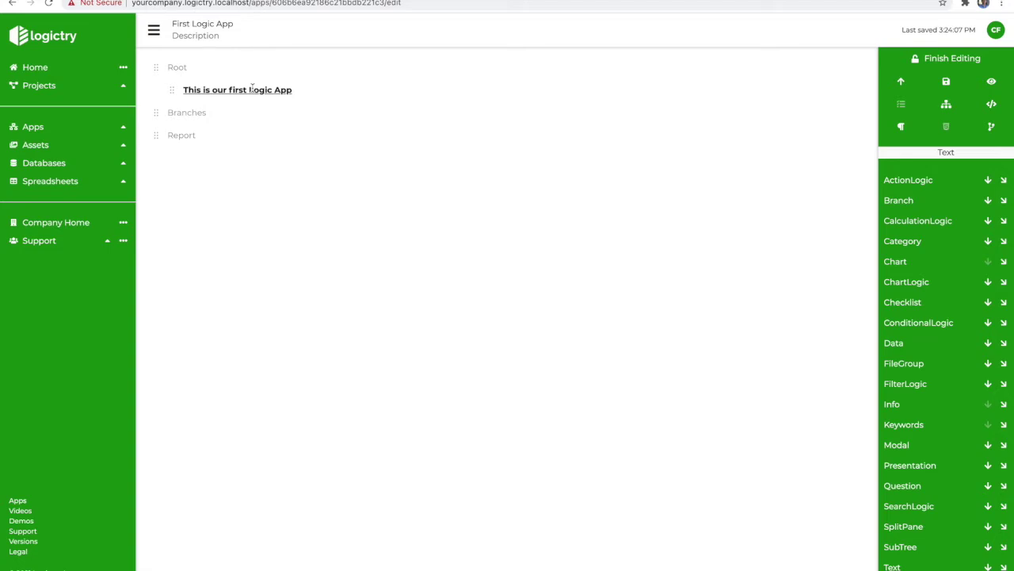
{"action": "left_click", "coordinate": [991, 83]}
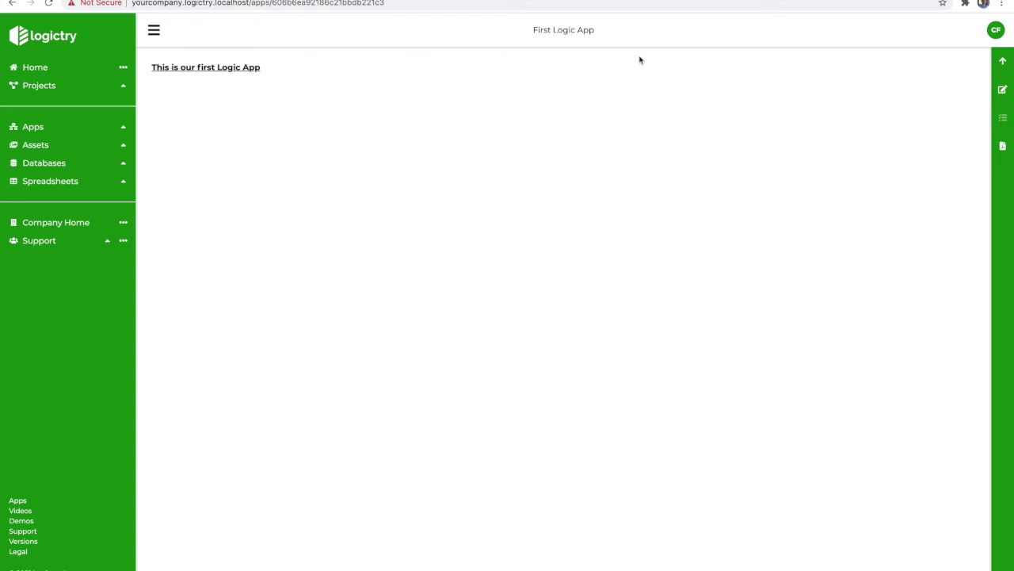
Return the app to edit mode and switch the root text from rich-text editing to raw HTML markup
{"action": "left_click", "coordinate": [1001, 91]}
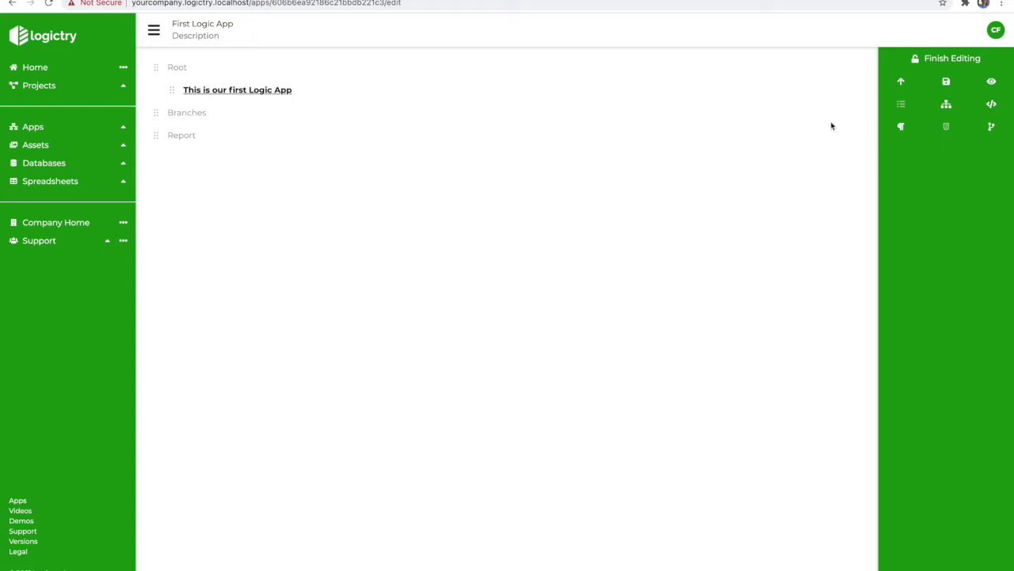
{"action": "left_click", "coordinate": [232, 90]}
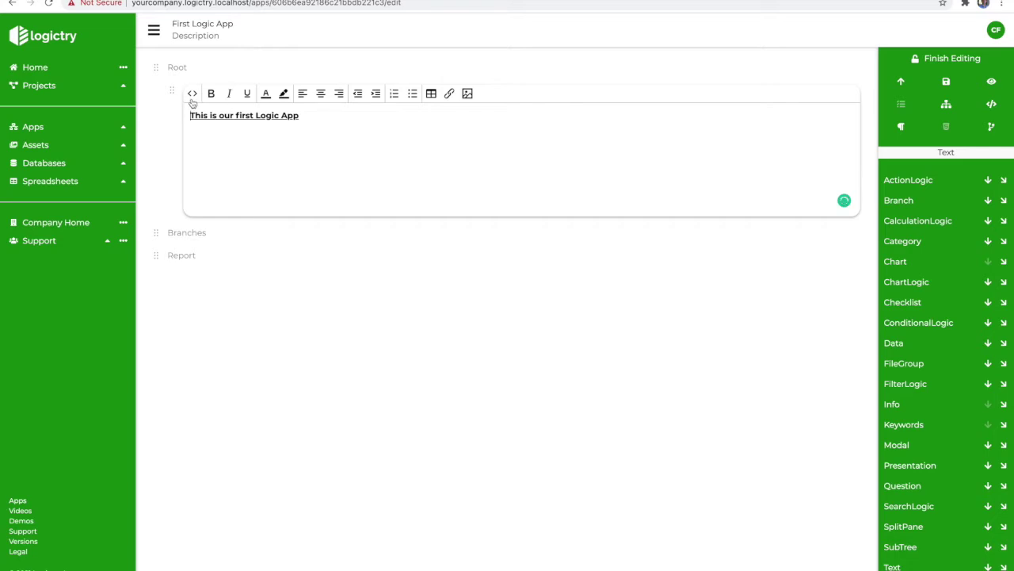
{"action": "left_click", "coordinate": [191, 95]}
{"action": "left_click", "coordinate": [160, 126]}
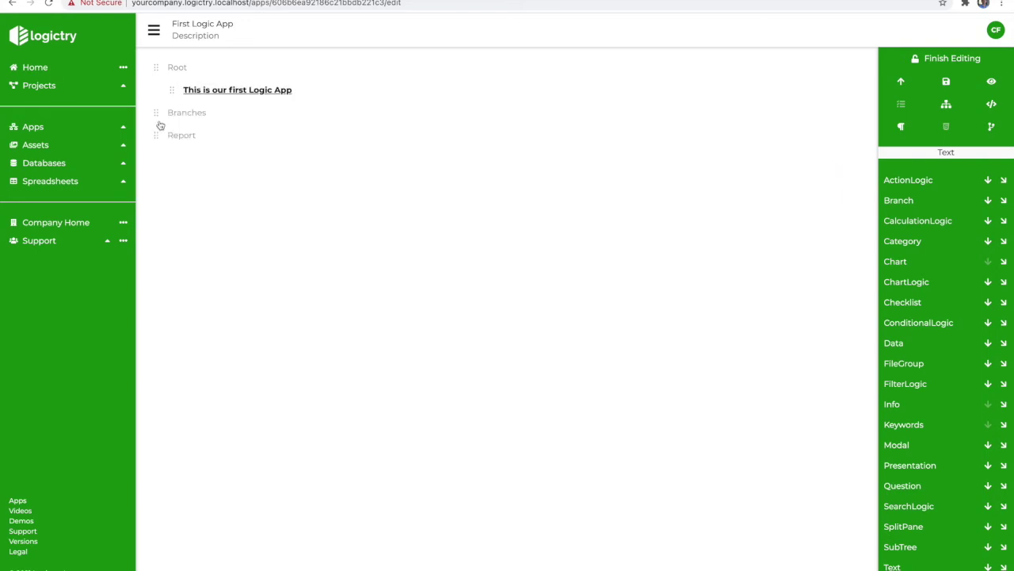
{"action": "left_click", "coordinate": [903, 128]}
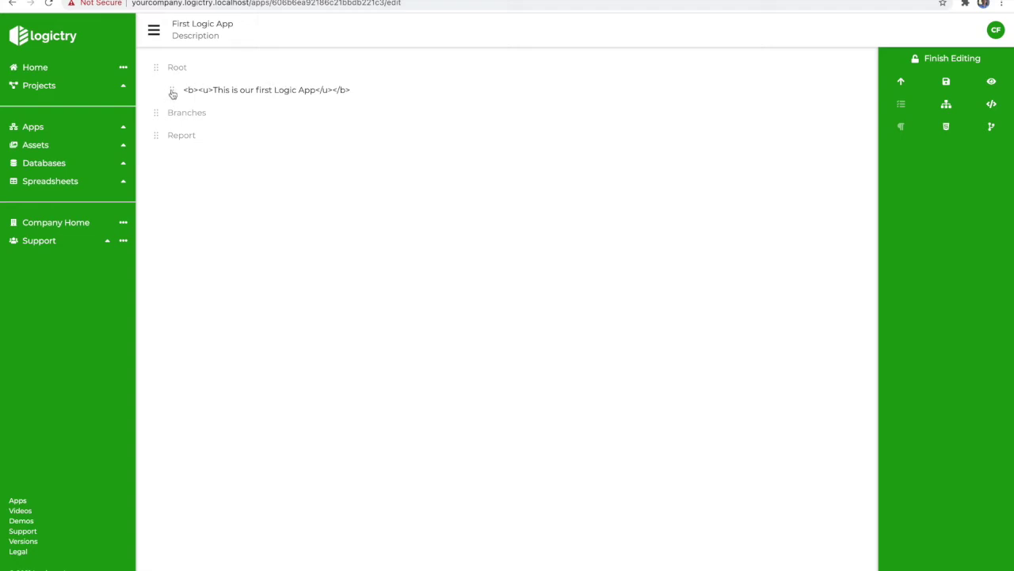
Add three categories below the root text, named Part 1, Part 2 and Part 3
{"action": "left_click", "coordinate": [222, 90]}
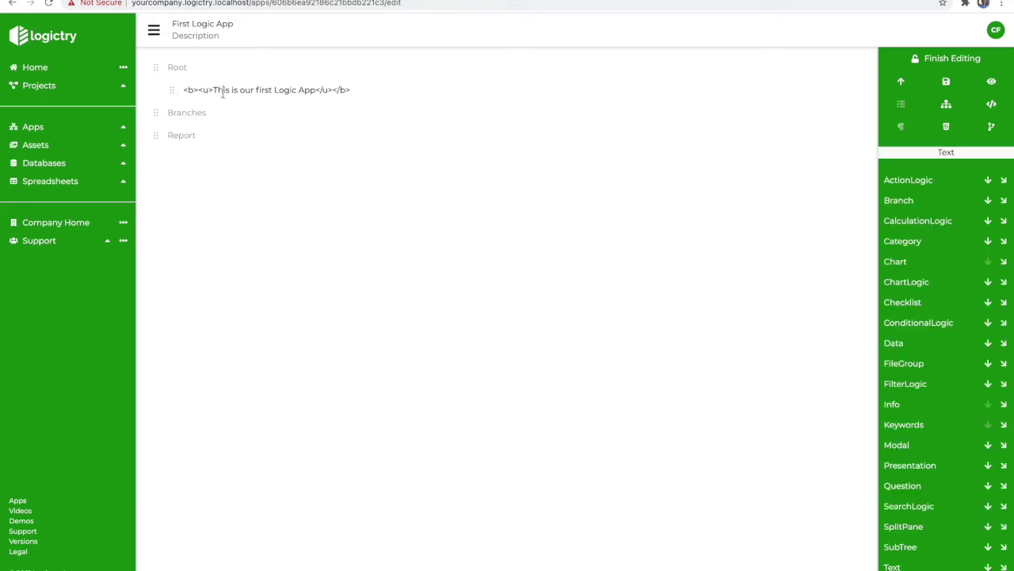
{"action": "scroll", "coordinate": [925, 347], "scroll_direction": "down", "scroll_amount": 1}
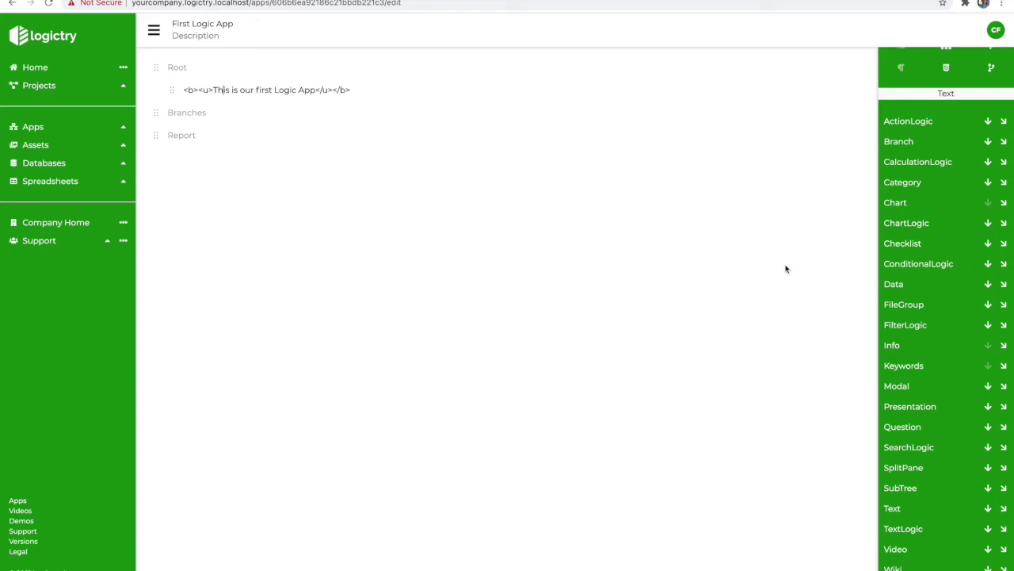
{"action": "left_click", "coordinate": [988, 183]}
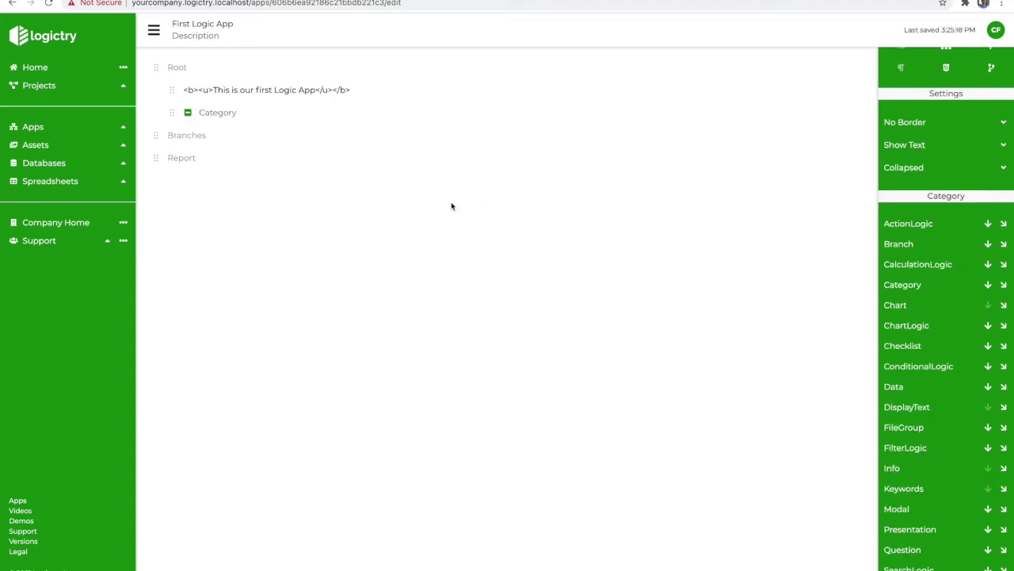
{"action": "type", "text": "Part 1"}
{"action": "key", "text": "Return"}
{"action": "type", "text": "Part 2"}
{"action": "key", "text": "Return"}
{"action": "type", "text": "Part 3"}
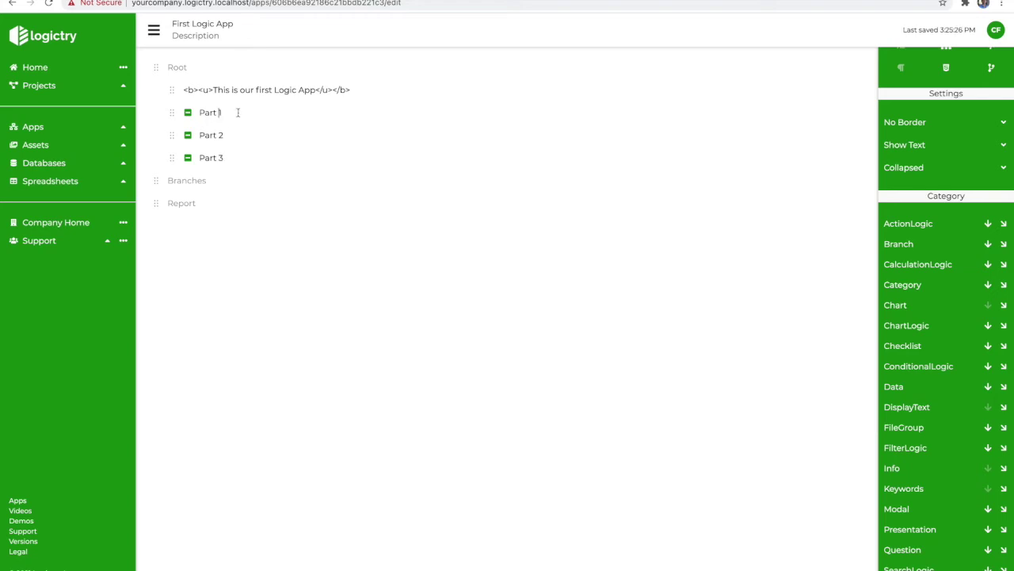
Nest a Text item inside Part 1 reading "This is some training materials for part 1"
{"action": "scroll", "coordinate": [930, 366], "scroll_direction": "down", "scroll_amount": 3}
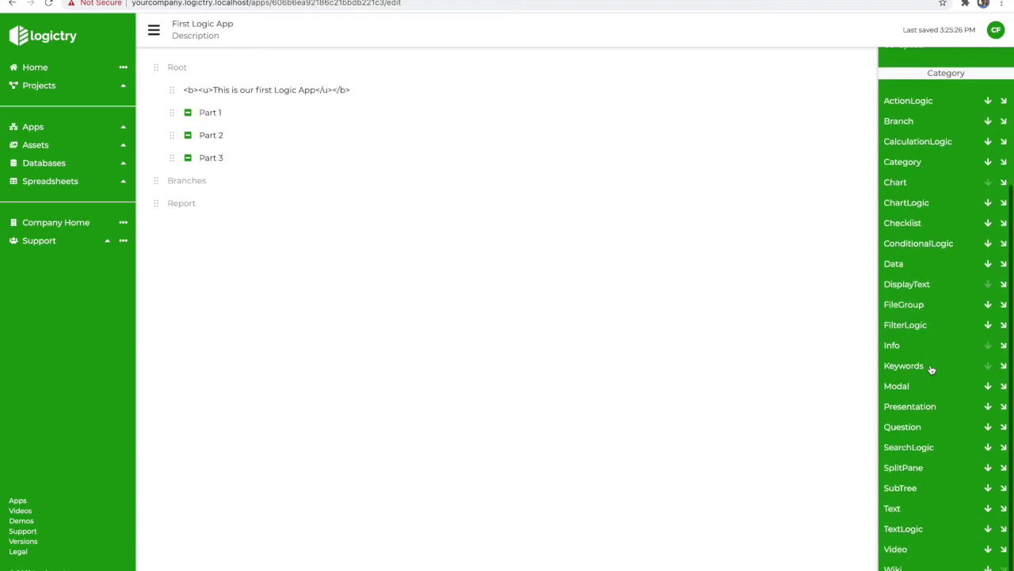
{"action": "left_click", "coordinate": [1003, 508]}
{"action": "type", "text": "This is some training materials for part"}
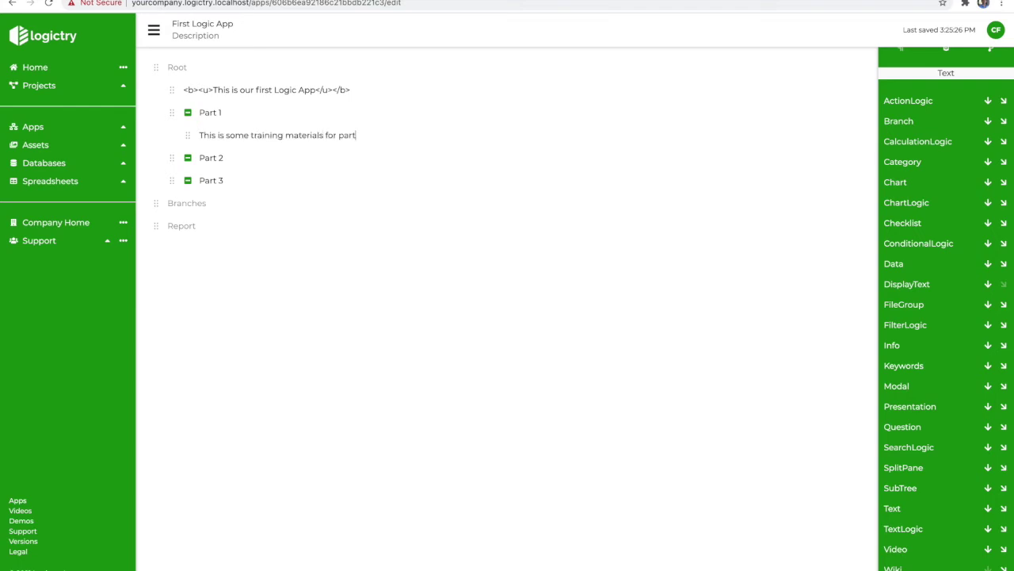
{"action": "type", "text": " 1"}
Nest a Text item inside Part 2 reading "Part 2 training materials"
{"action": "left_click", "coordinate": [234, 158]}
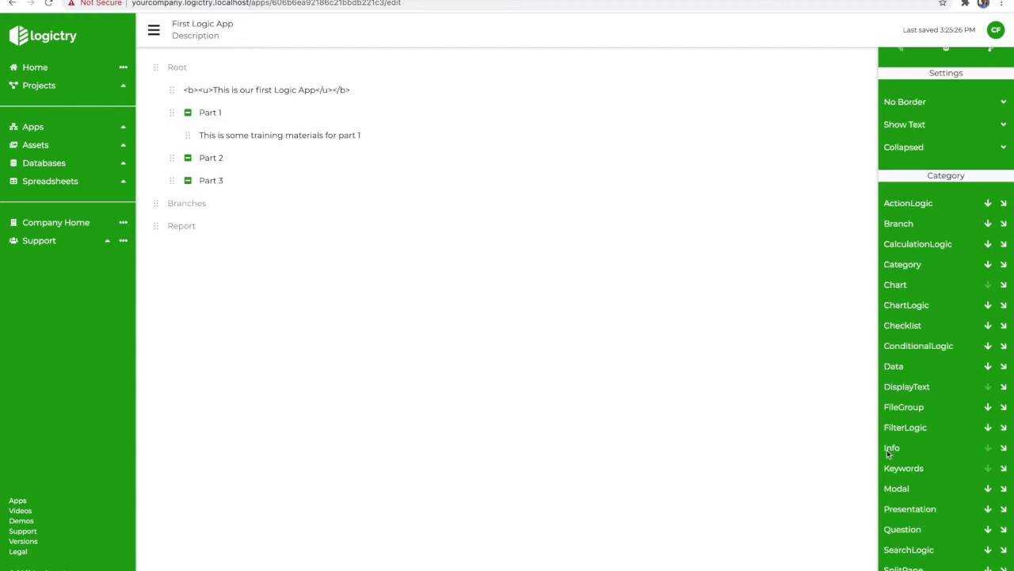
{"action": "scroll", "coordinate": [905, 468], "scroll_direction": "down", "scroll_amount": 2}
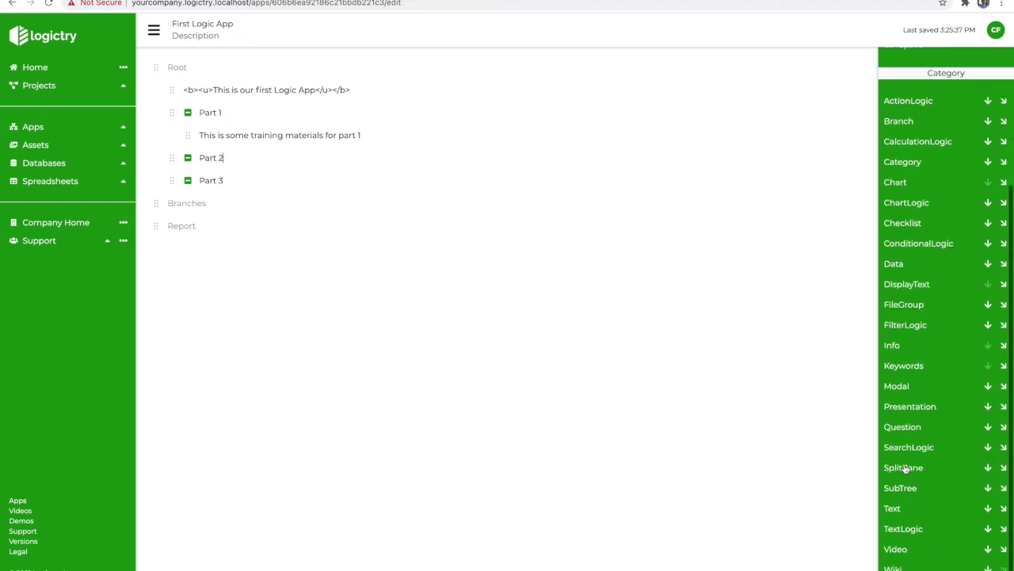
{"action": "left_click", "coordinate": [1004, 508]}
{"action": "type", "text": "Part 2 training materials"}
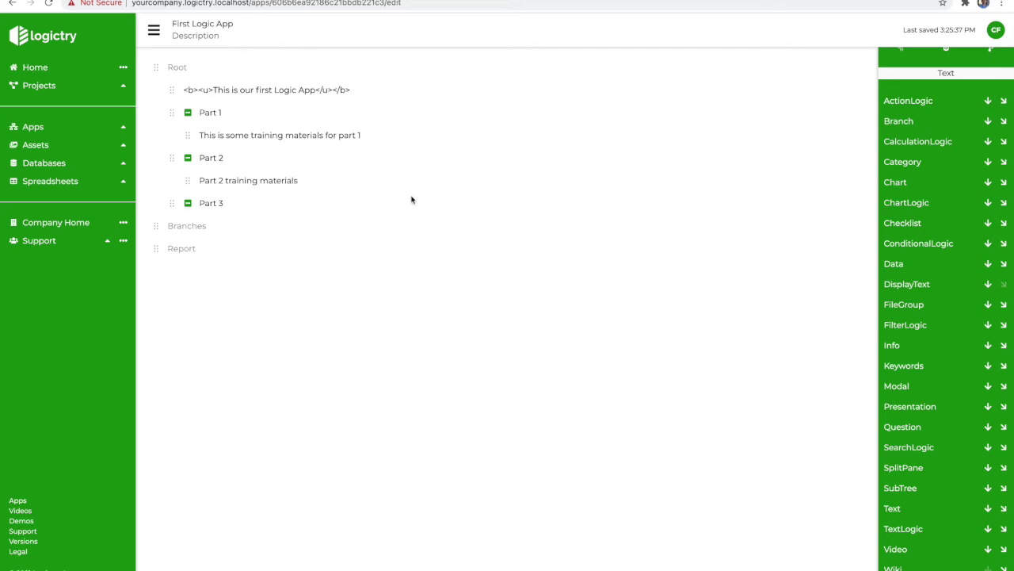
Preview the app and test collapsing all three parts, including expanding and collapsing Part 1 again
{"action": "scroll", "coordinate": [938, 140], "scroll_direction": "up", "scroll_amount": 2}
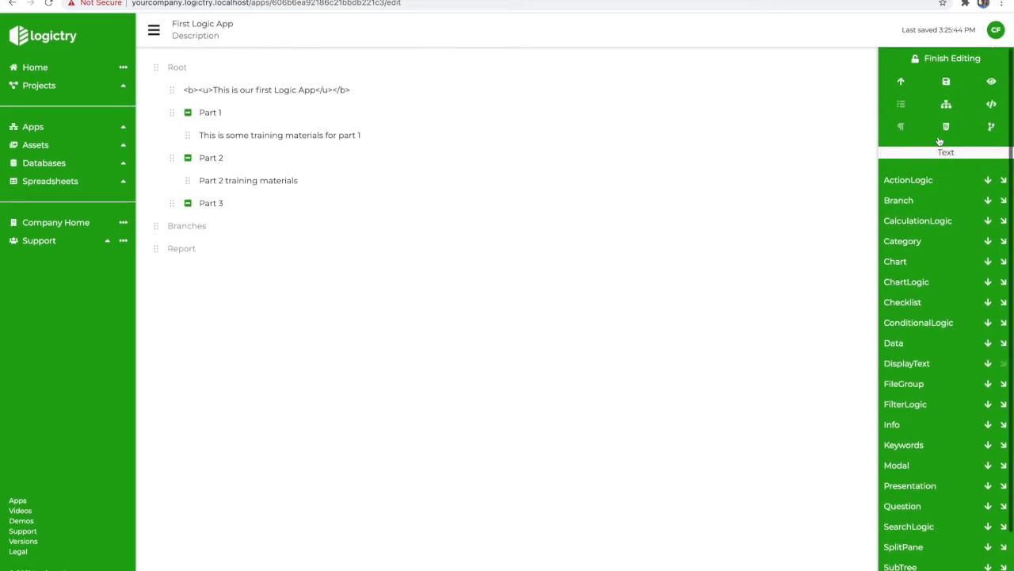
{"action": "left_click", "coordinate": [993, 84]}
{"action": "left_click", "coordinate": [156, 90]}
{"action": "left_click", "coordinate": [157, 113]}
{"action": "left_click", "coordinate": [156, 134]}
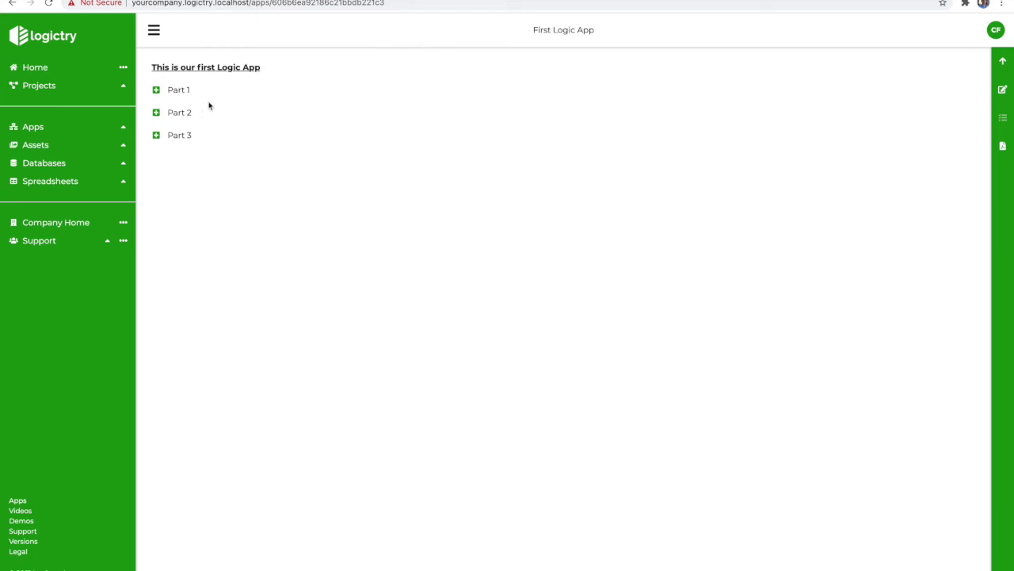
{"action": "left_click", "coordinate": [153, 94]}
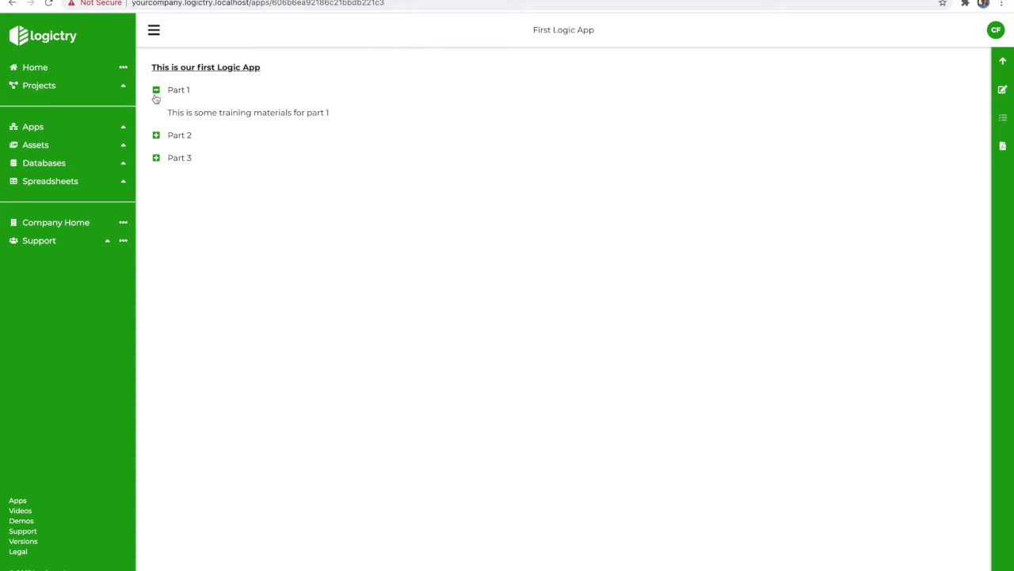
{"action": "left_click", "coordinate": [156, 95]}
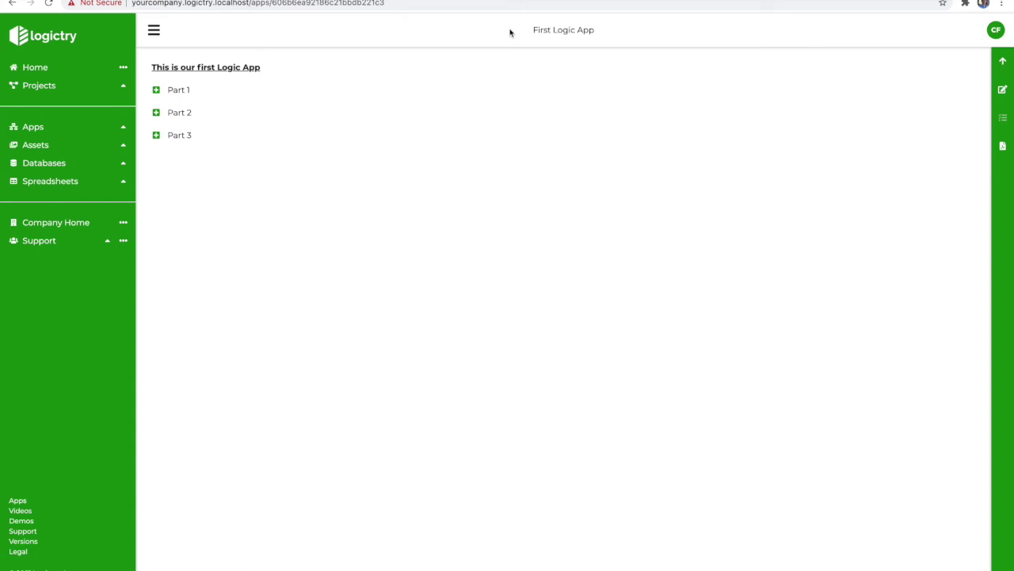
Return to edit mode and set the border style of the Part 1 category to Card
{"action": "left_click", "coordinate": [1003, 91]}
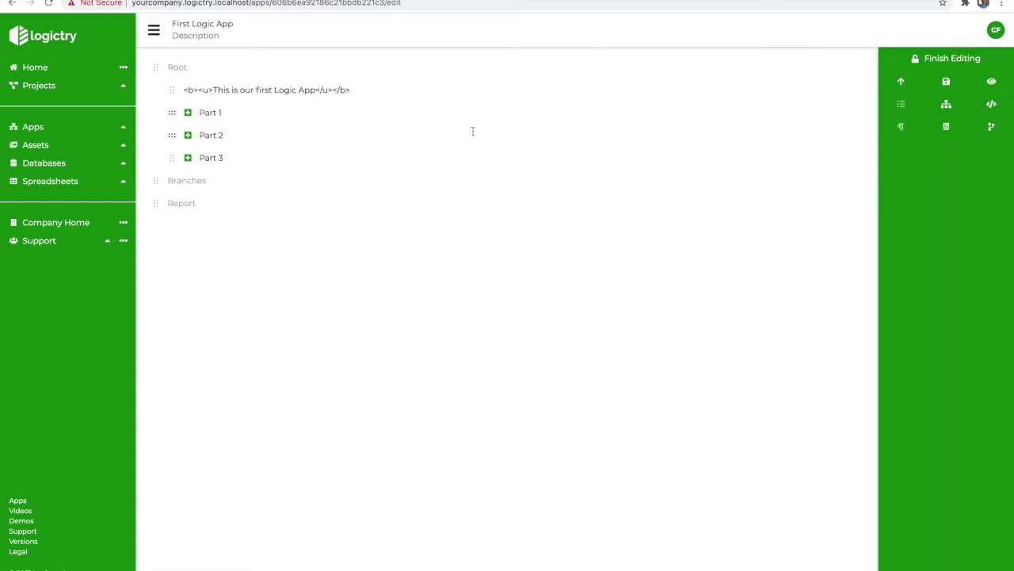
{"action": "left_click", "coordinate": [212, 113]}
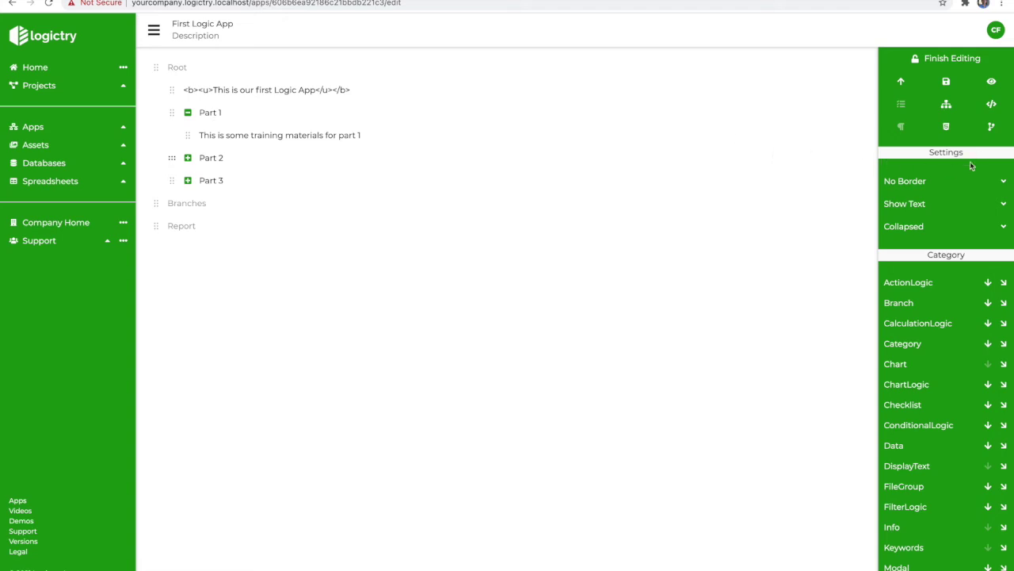
{"action": "left_click", "coordinate": [924, 180]}
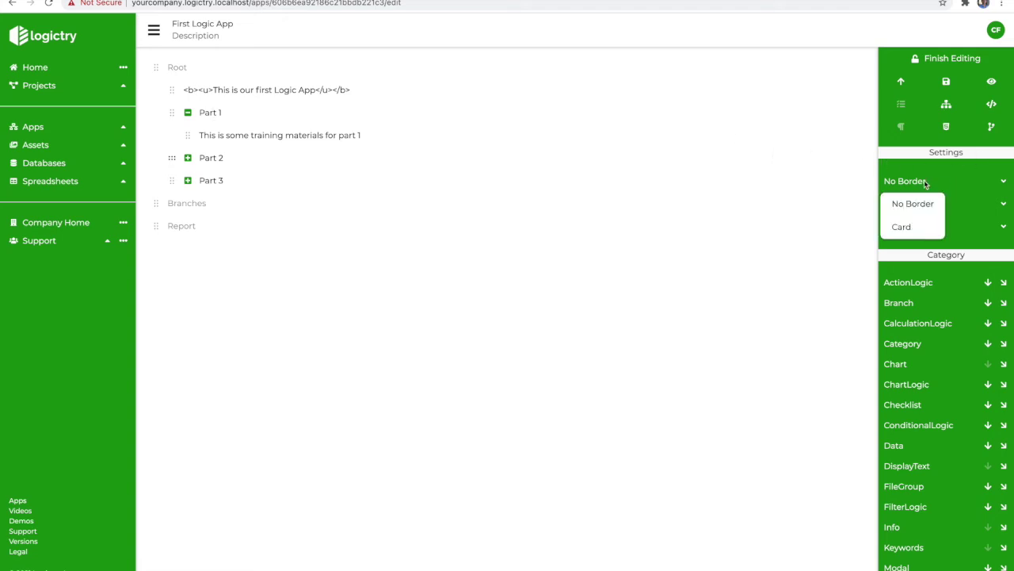
{"action": "left_click", "coordinate": [911, 230]}
Set the border style of the Part 2 and Part 3 categories to Card
{"action": "left_click", "coordinate": [213, 173]}
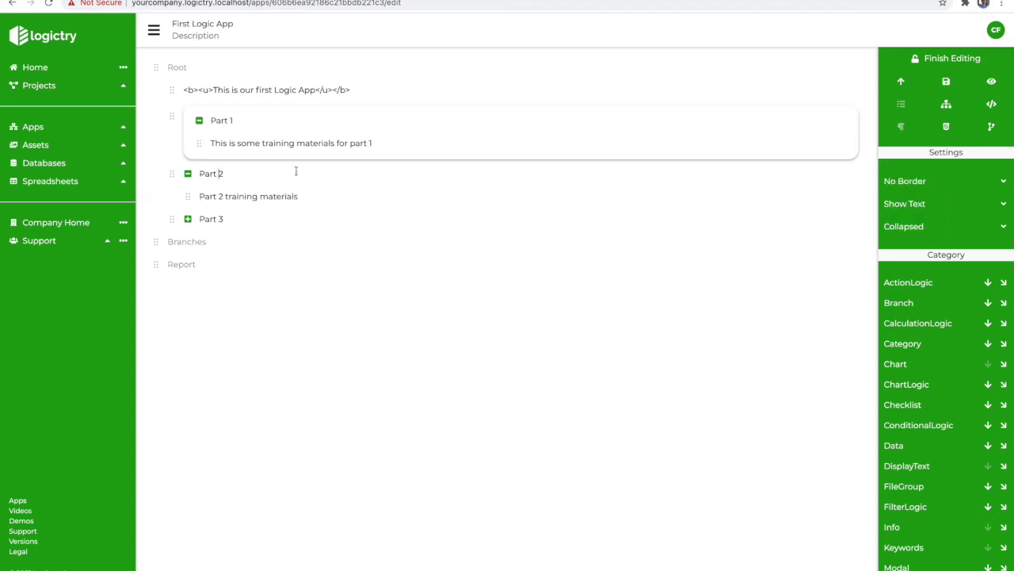
{"action": "left_click", "coordinate": [899, 182]}
{"action": "left_click", "coordinate": [900, 227]}
{"action": "left_click", "coordinate": [241, 229]}
{"action": "left_click", "coordinate": [899, 182]}
{"action": "left_click", "coordinate": [900, 227]}
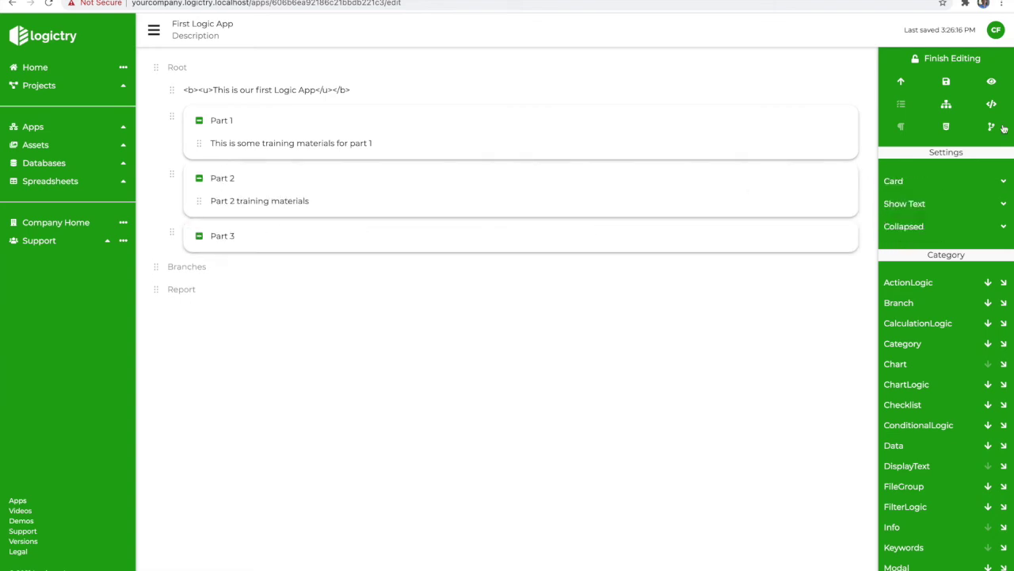
Preview the card-styled app and collapse Part 1 and Part 2
{"action": "left_click", "coordinate": [991, 83]}
{"action": "left_click", "coordinate": [168, 98]}
{"action": "left_click", "coordinate": [168, 139]}
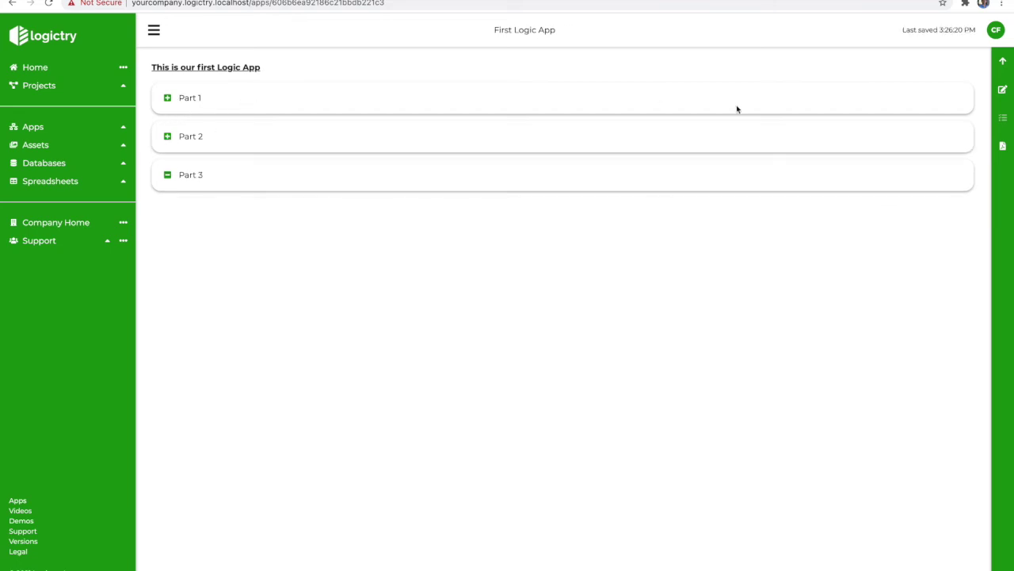
Return to edit mode, expand Part 1 and insert a Question directly below its training materials text
{"action": "left_click", "coordinate": [1005, 91]}
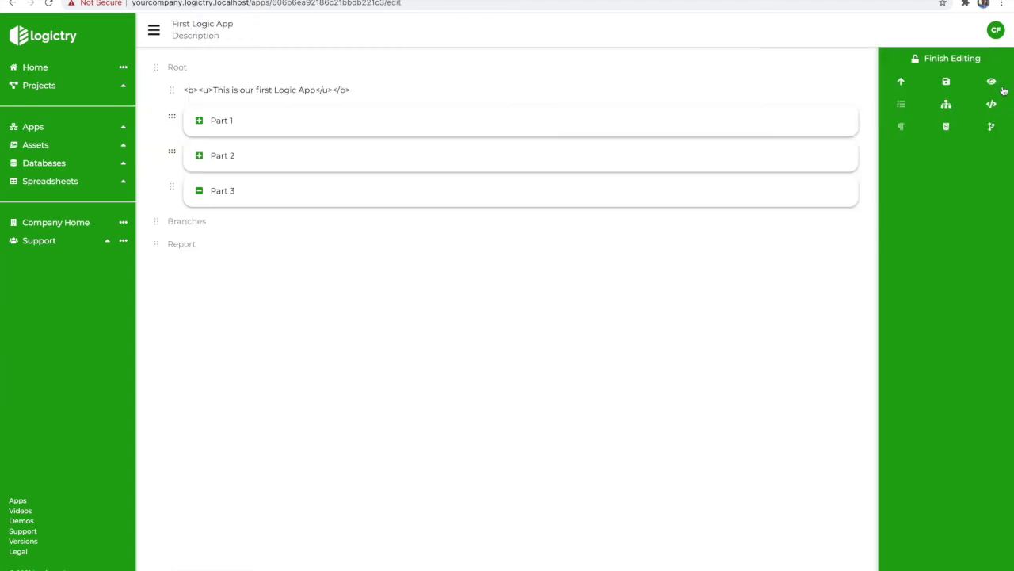
{"action": "left_click", "coordinate": [199, 121]}
{"action": "left_click", "coordinate": [267, 143]}
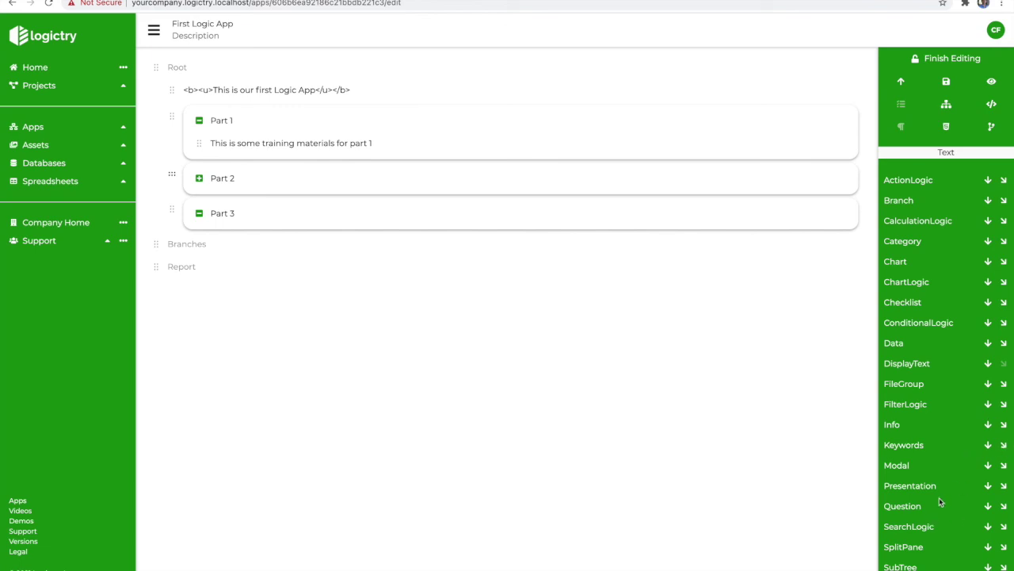
{"action": "left_click", "coordinate": [988, 505]}
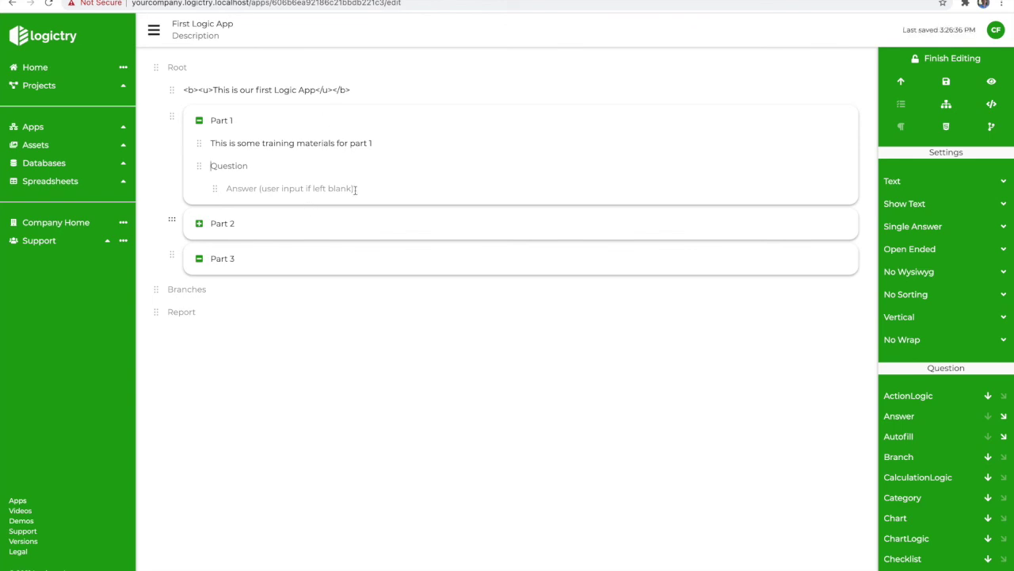
Word the new Part 1 question as "Answer part 1 question" and enter "Answer choice1" as its first answer
{"action": "type", "text": "Answer part 1 question"}
{"action": "left_click", "coordinate": [227, 187]}
{"action": "type", "text": "Answer choice1"}
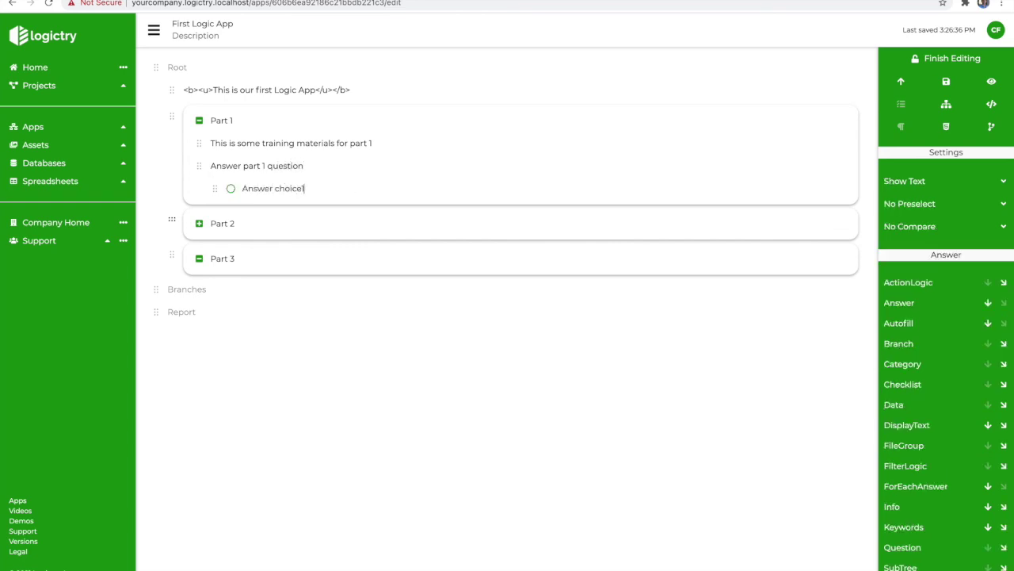
Add a second answer reading "Answer choice2" below the first one and collapse the Part 1 category
{"action": "key", "text": "Return"}
{"action": "type", "text": "and"}
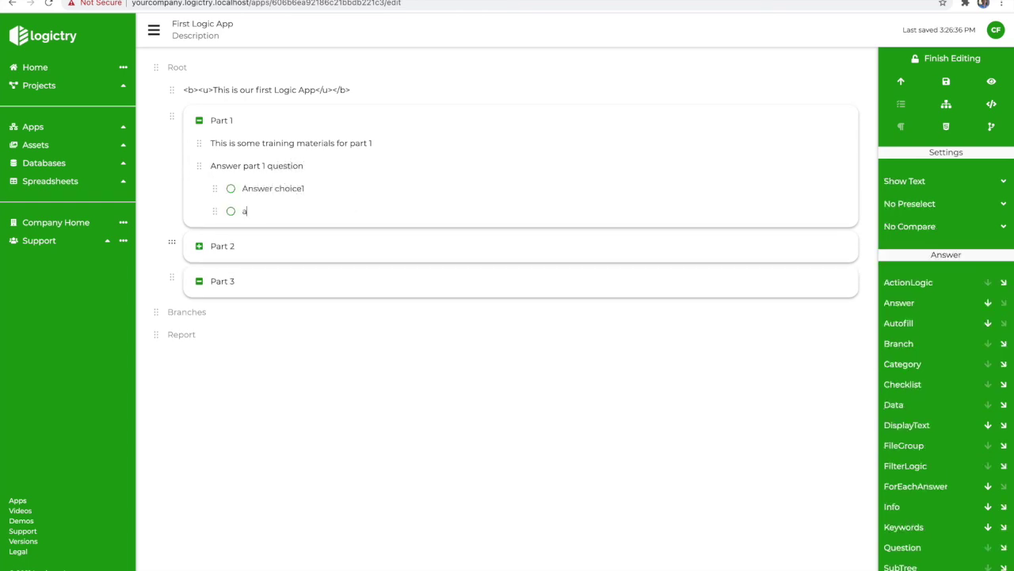
{"action": "key", "text": "BackSpace"}
{"action": "key", "text": "BackSpace"}
{"action": "key", "text": "BackSpace"}
{"action": "type", "text": "Answer choice2"}
{"action": "left_click", "coordinate": [198, 121]}
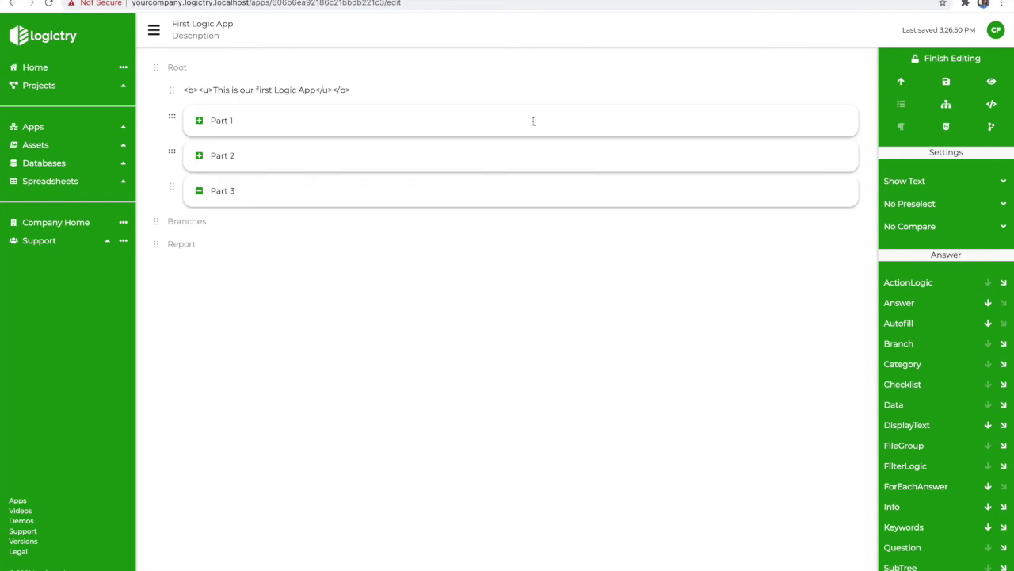
Preview the app with Part 1 expanded and test its question by selecting Answer choice2, followed by Answer choice1
{"action": "left_click", "coordinate": [992, 83]}
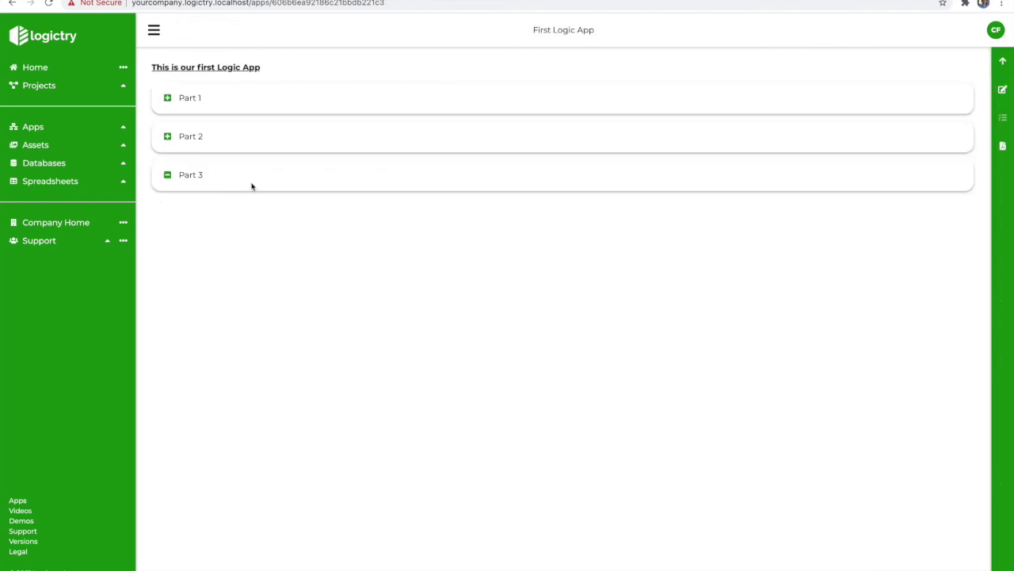
{"action": "left_click", "coordinate": [169, 107]}
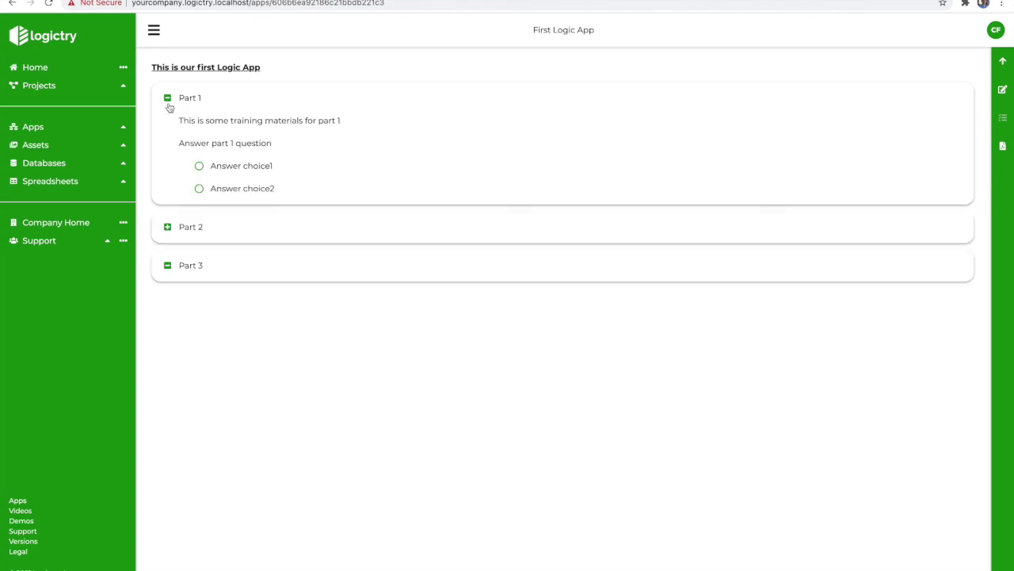
{"action": "left_click_drag", "start_coordinate": [179, 121], "coordinate": [444, 132]}
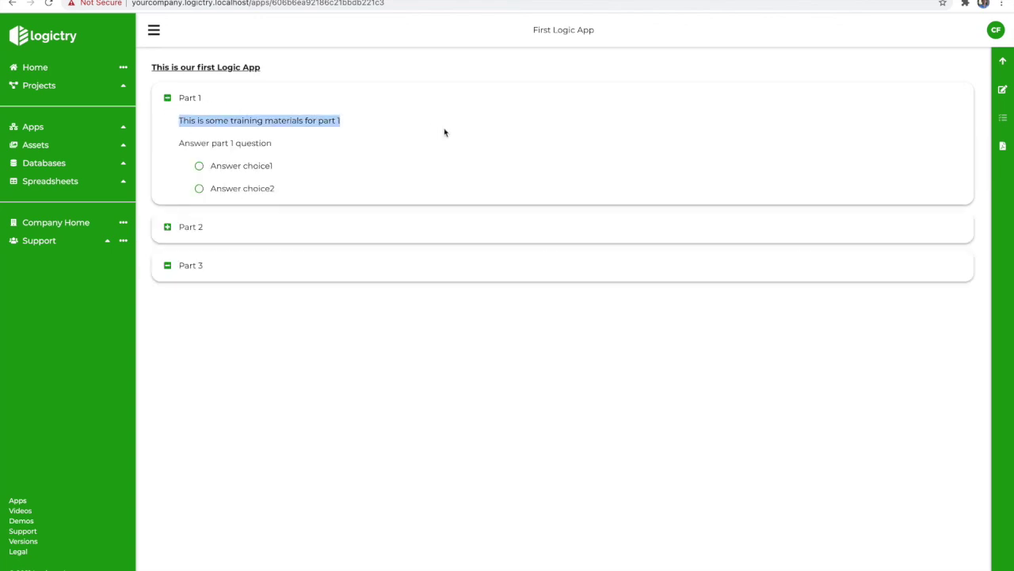
{"action": "left_click", "coordinate": [198, 193]}
{"action": "left_click", "coordinate": [201, 169]}
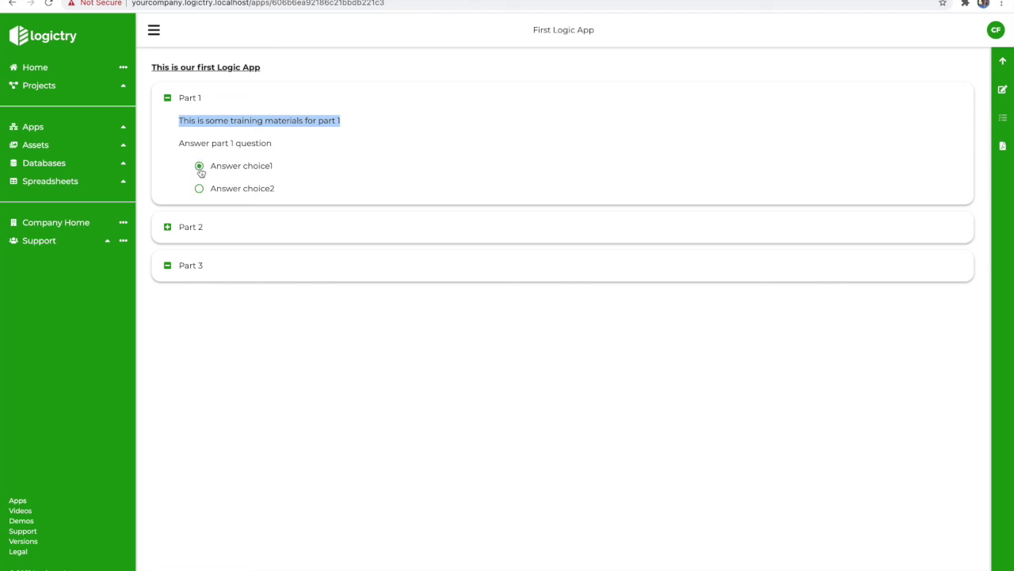